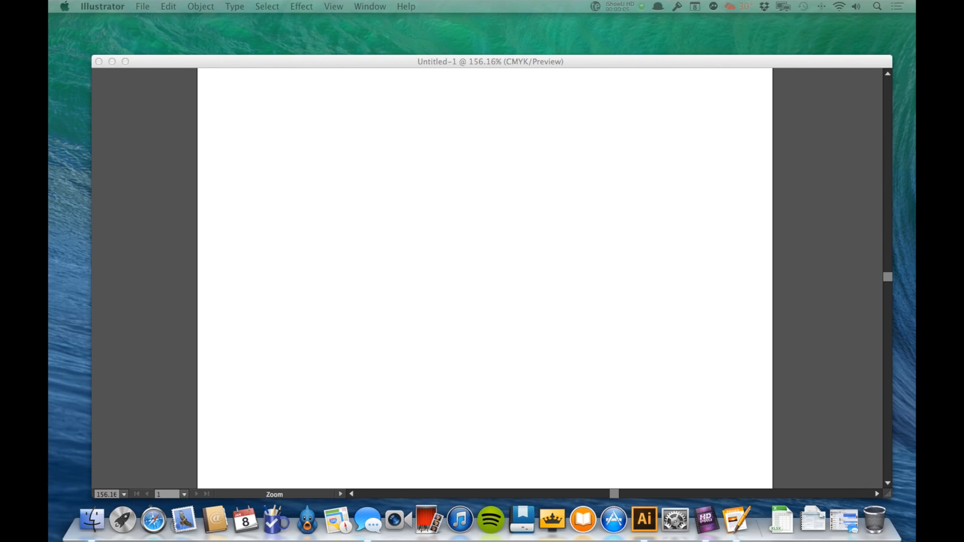
Activate the Pen tool and show its group of related anchor point tools
left_click(793, 108)
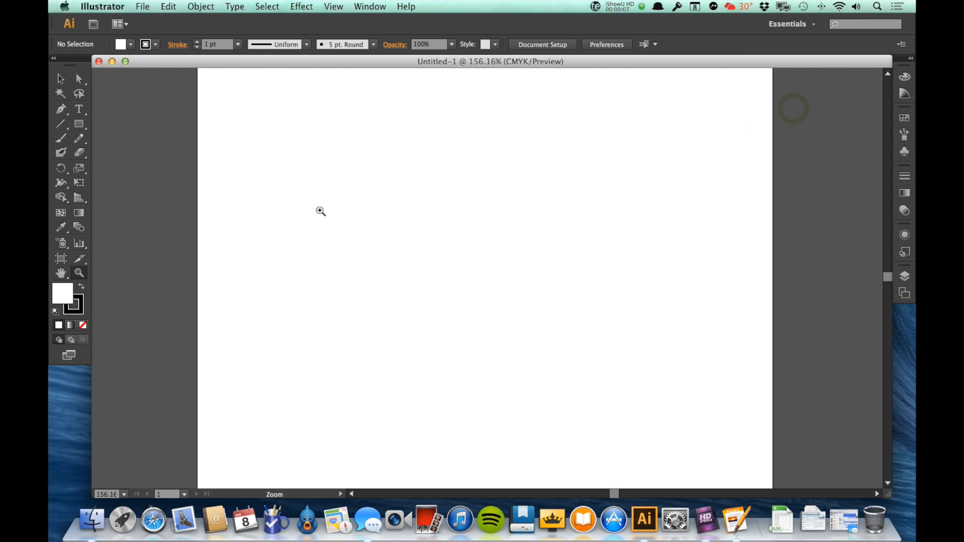
key("v")
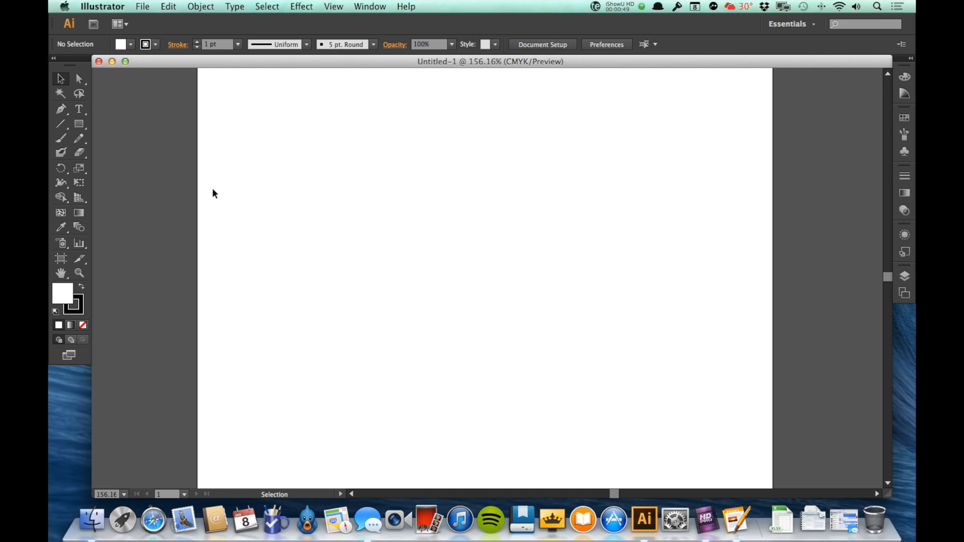
left_click(69, 120)
left_click(63, 111)
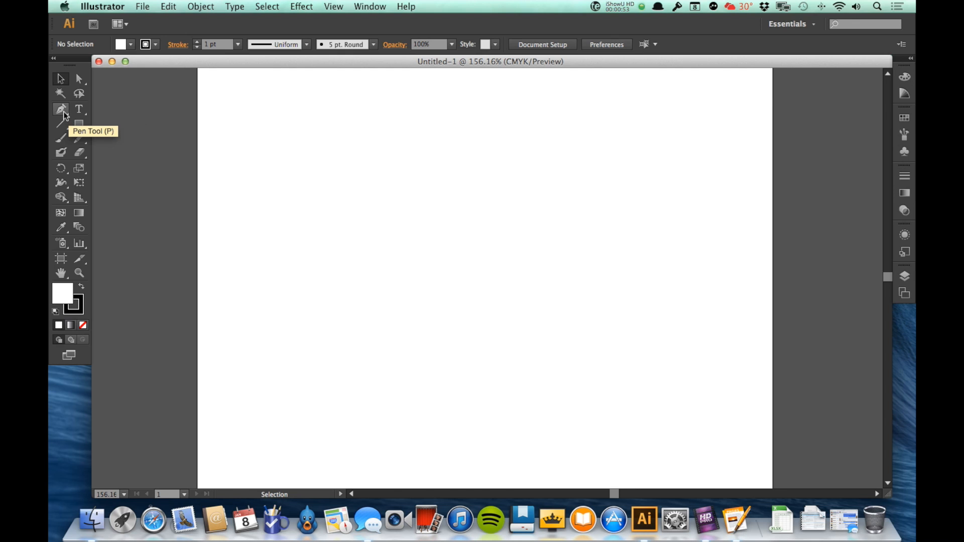
left_click(64, 112)
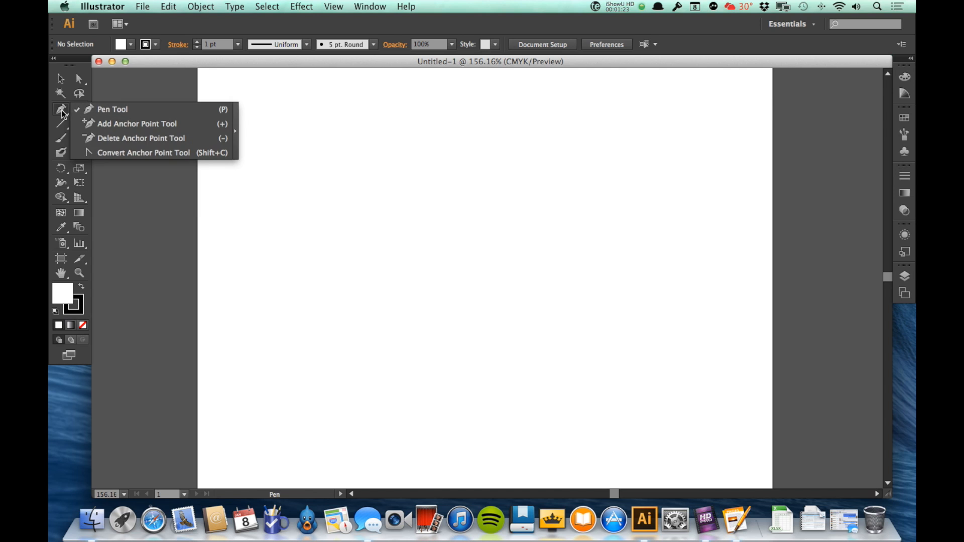
left_click_drag(64, 113, 63, 113)
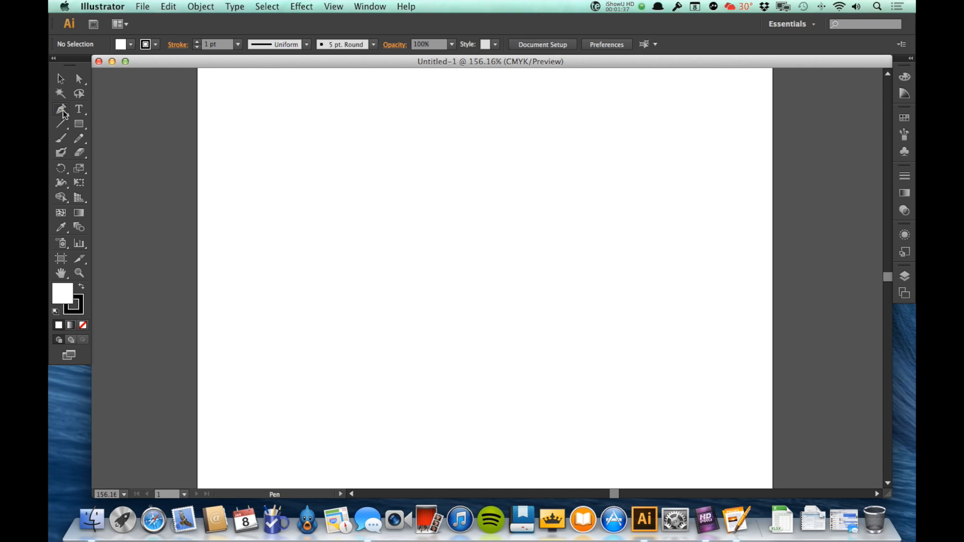
Draw a practice curved path with four smooth anchor points on the artboard and delete it
left_click_drag(295, 281, 544, 135)
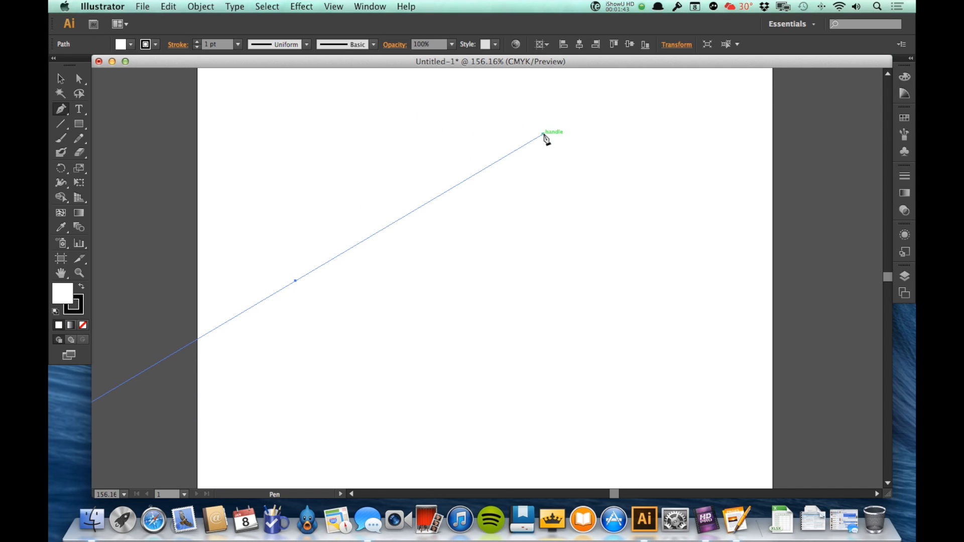
left_click_drag(543, 219, 695, 357)
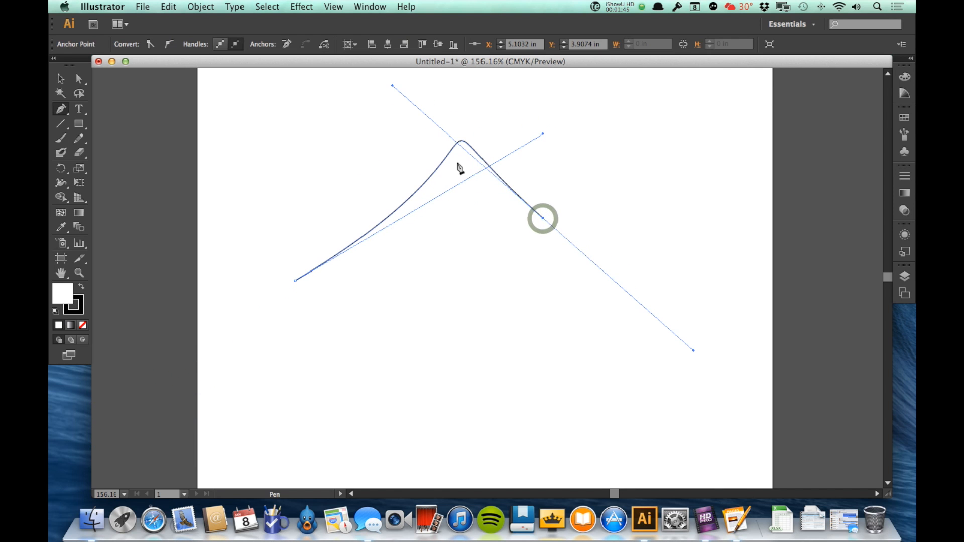
left_click_drag(525, 285, 445, 344)
left_click_drag(384, 293, 405, 271)
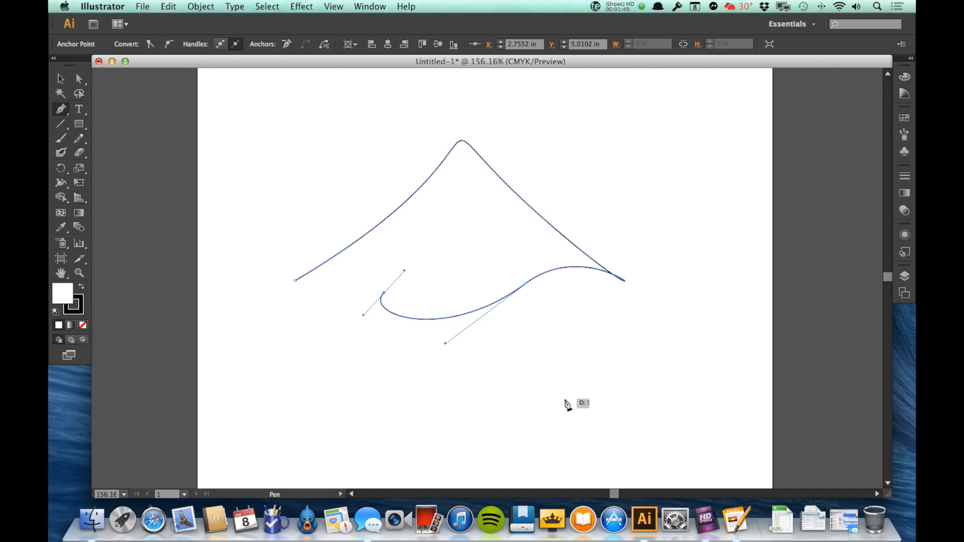
key("super+a")
key("Delete")
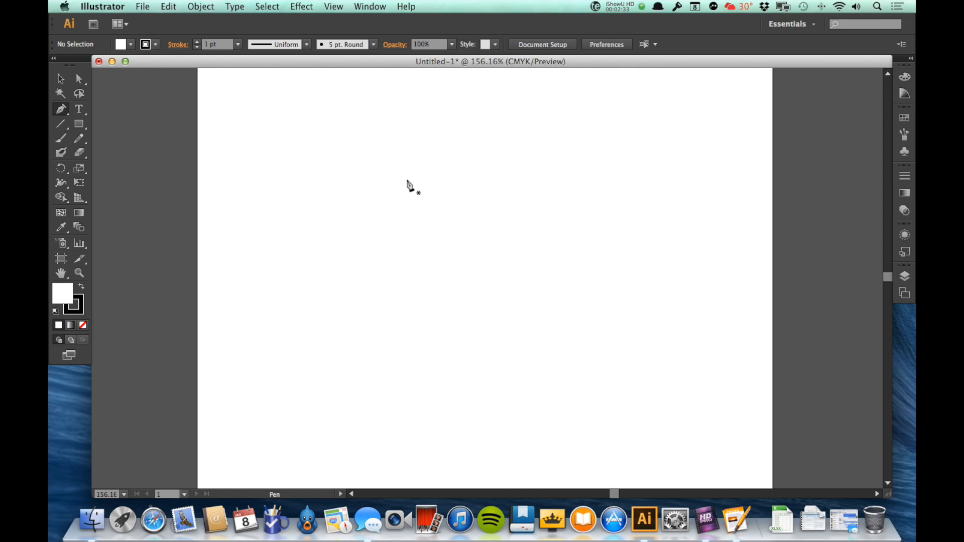
Draw a closed four-sided path with straight segments mid-artboard, about 3.3 in wide and 2.7 in high
left_click(334, 198)
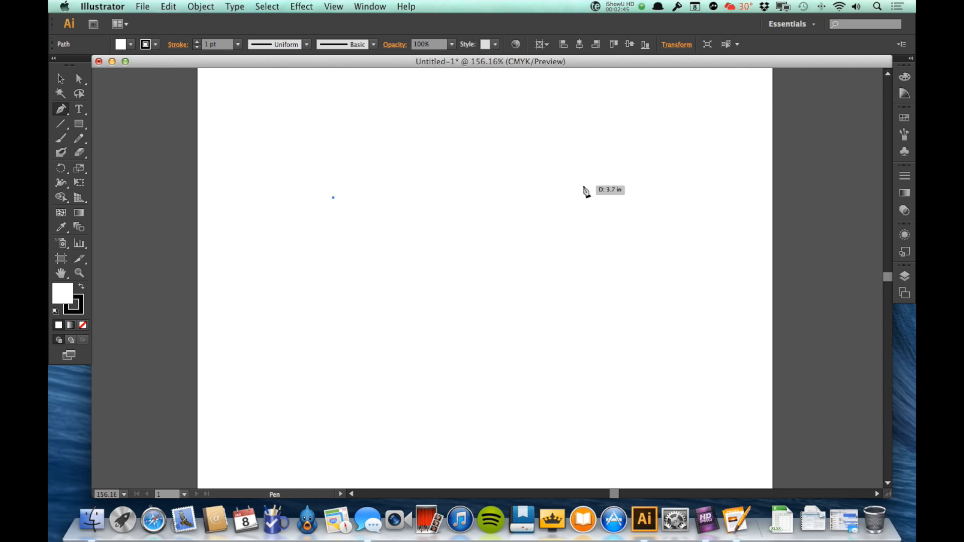
left_click(544, 180)
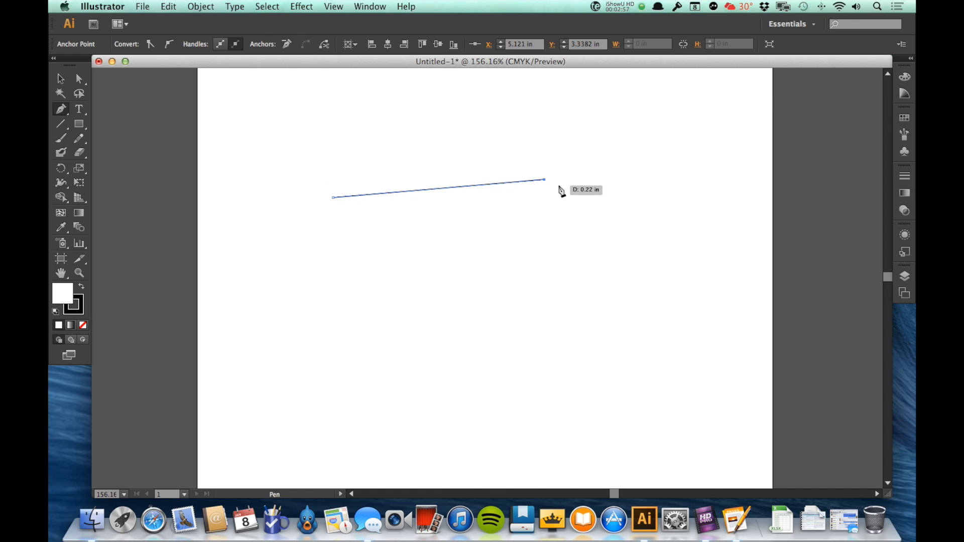
left_click(549, 353)
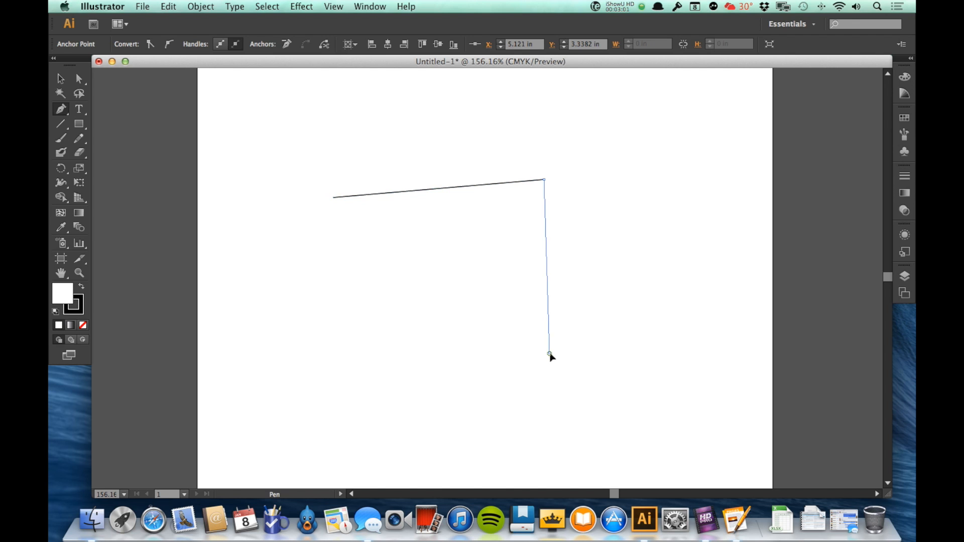
left_click(335, 352)
key("super+z")
left_click(329, 360)
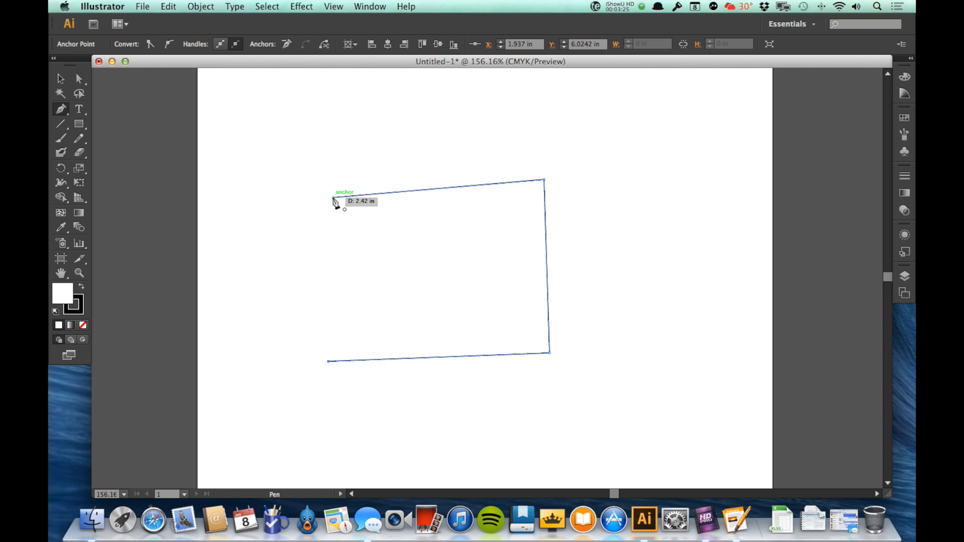
left_click(333, 198)
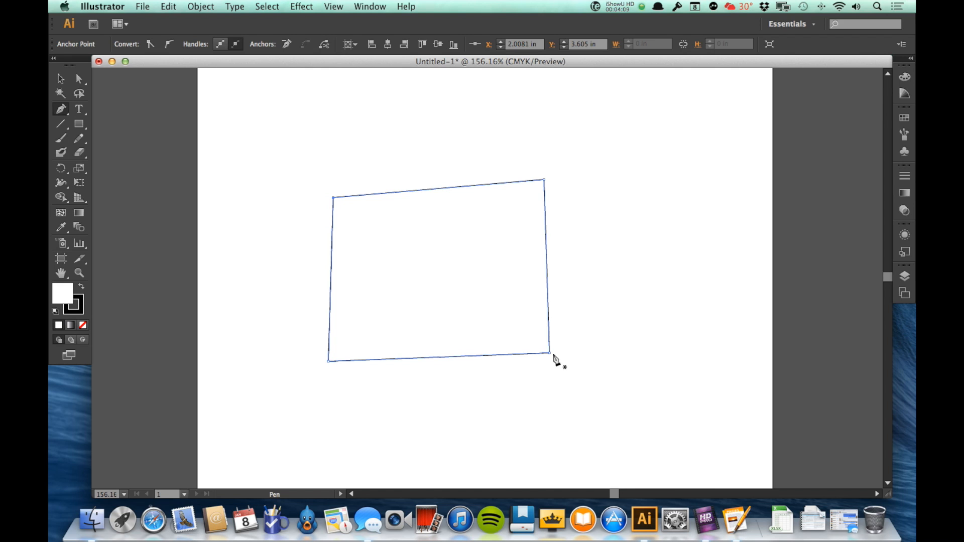
Add an anchor point midway along the shape's upper edge and move it down to about X 3.67 in, Y 4.97 in, forming a V-shaped notch
left_click(64, 109)
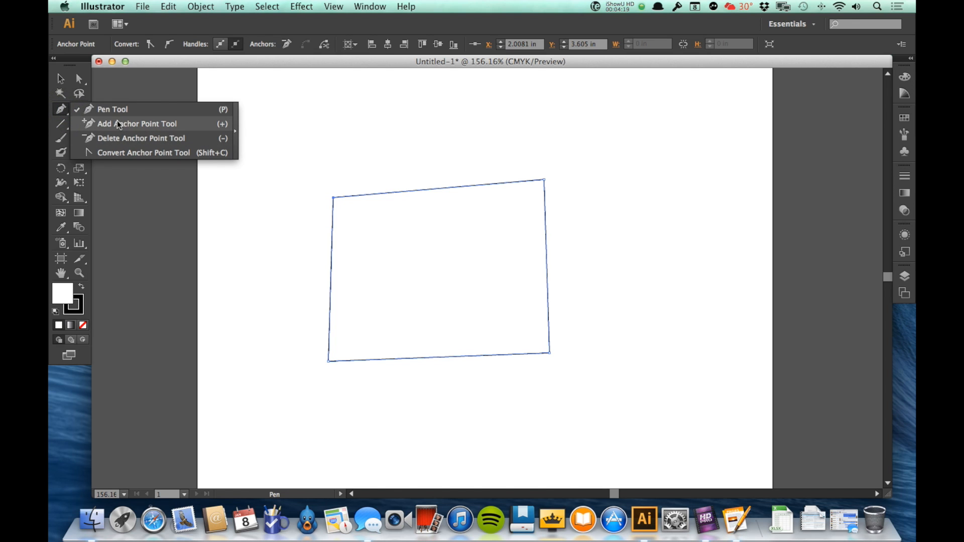
left_click(143, 124)
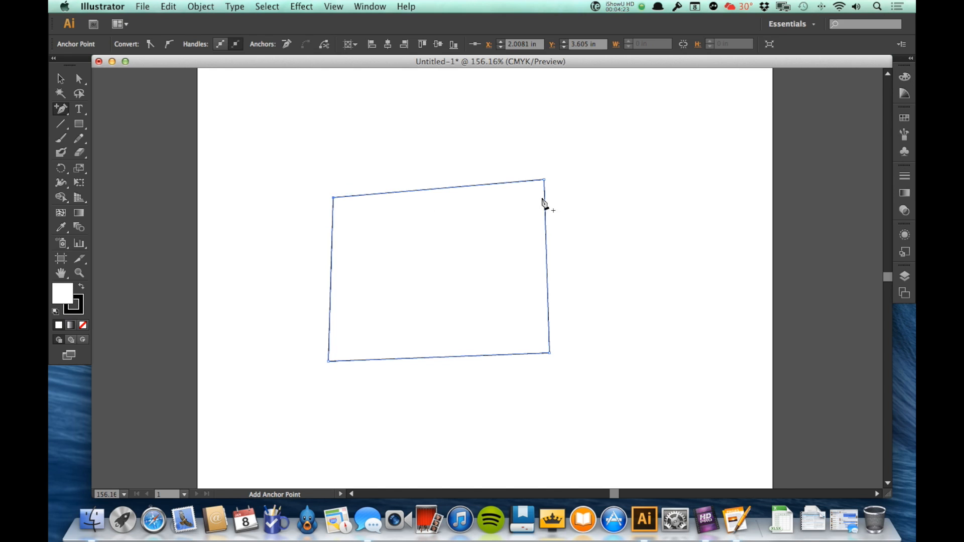
left_click(433, 189)
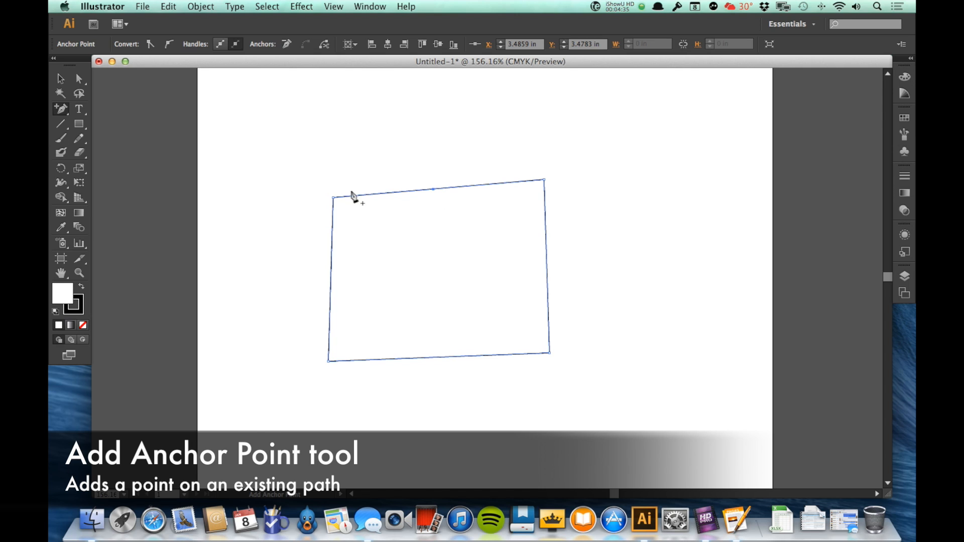
left_click(79, 79)
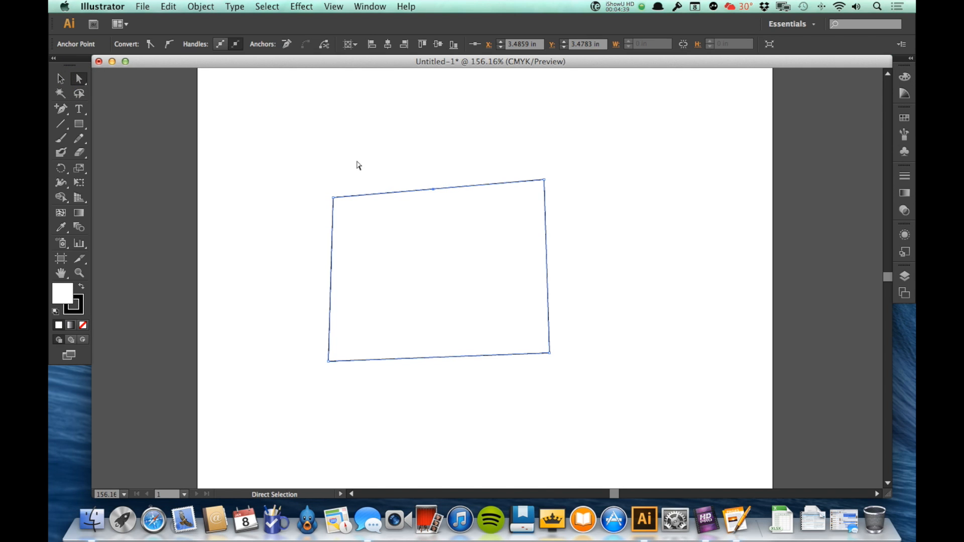
left_click_drag(433, 189, 446, 290)
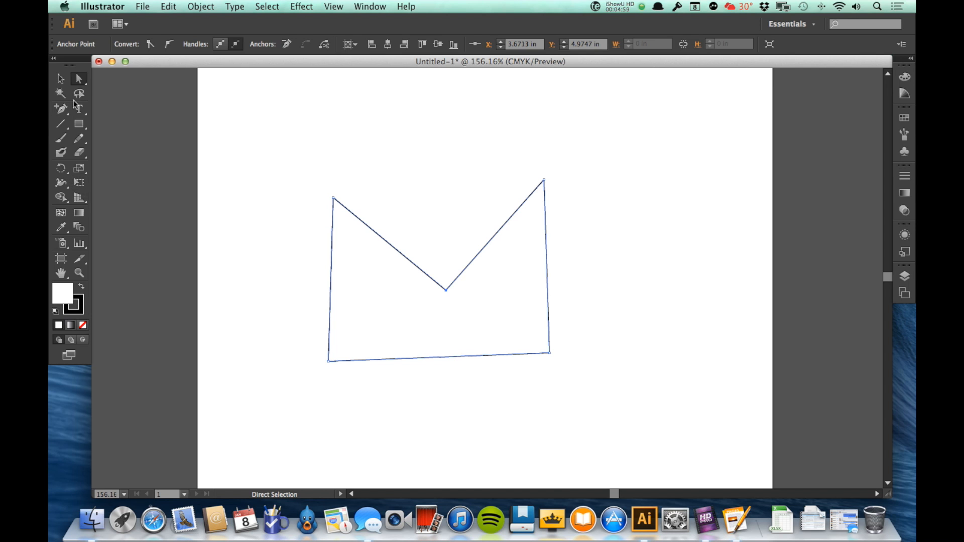
Remove the notch's anchor point and the shape's upper-right corner point with the Delete Anchor Point tool
left_click_drag(67, 110, 153, 144)
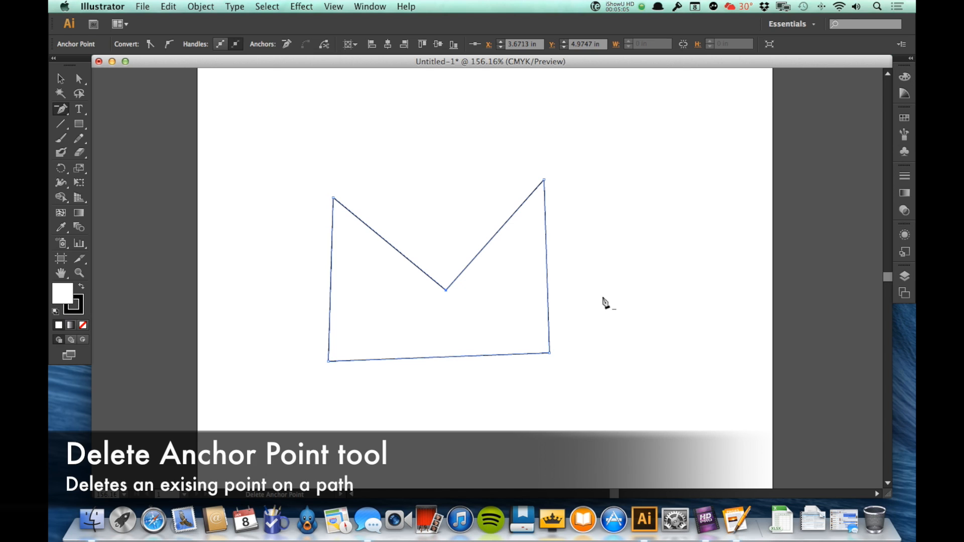
left_click(446, 291)
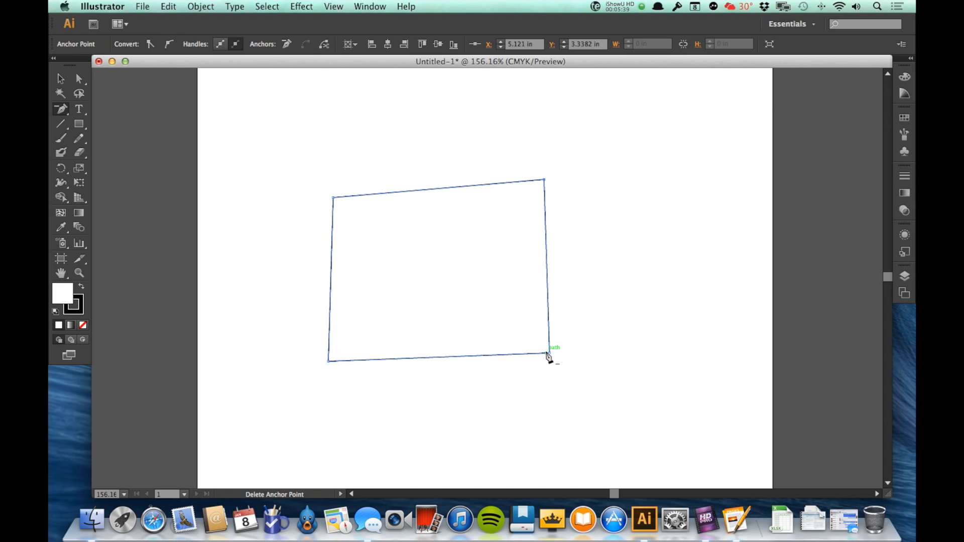
left_click(545, 180)
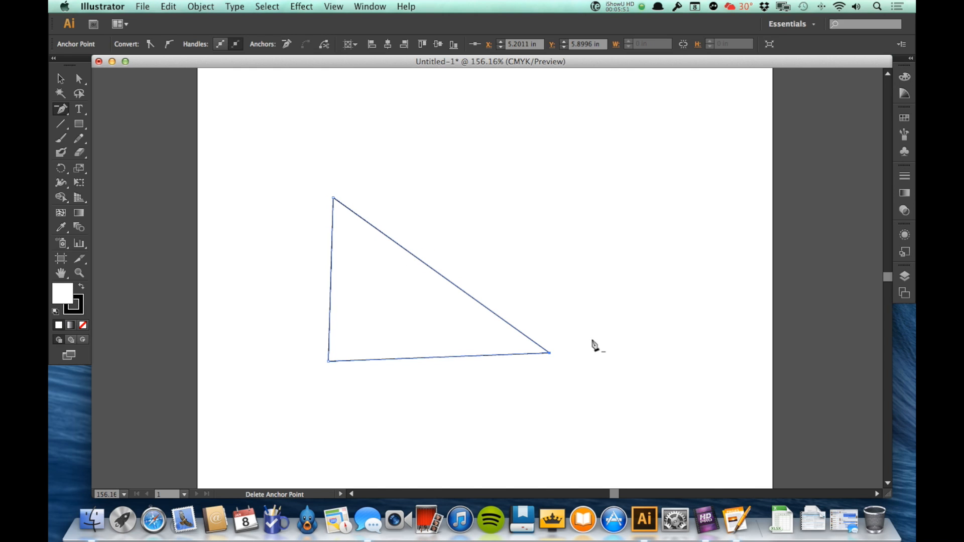
Add an anchor point midway along the triangle's diagonal edge and move it to about X 5.2 in, Y 3.57 in as a new upper-right corner
key("plus")
left_click(435, 271)
key("a")
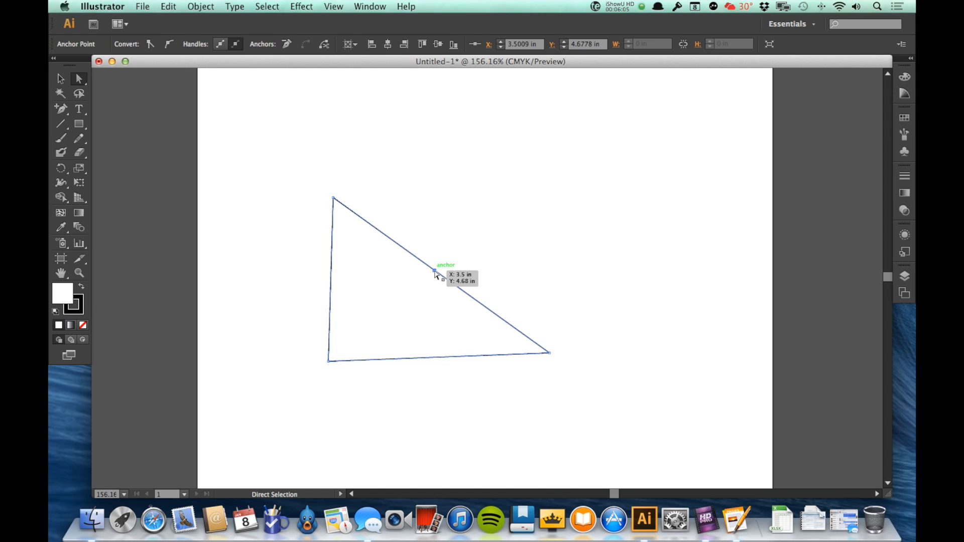
left_click_drag(435, 272, 549, 195)
right_click(618, 219)
left_click(620, 195)
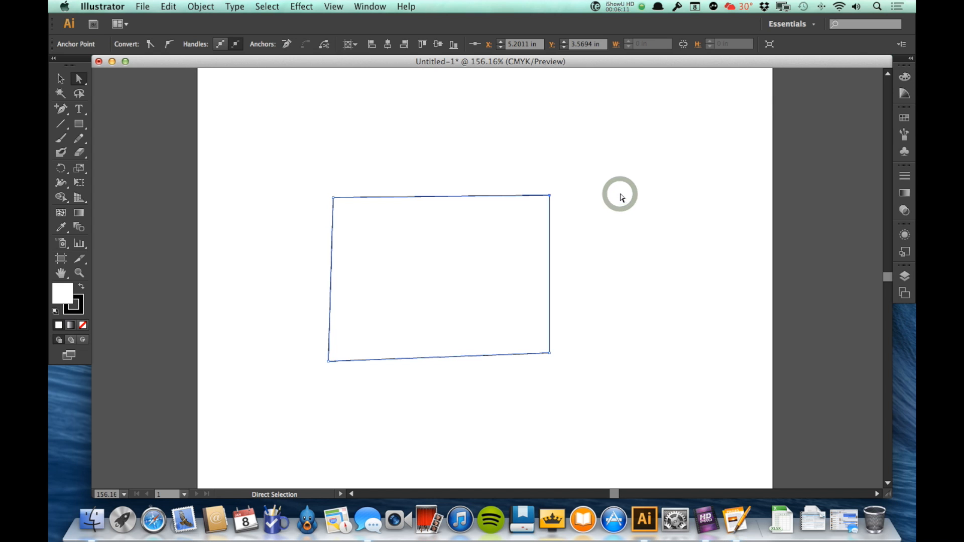